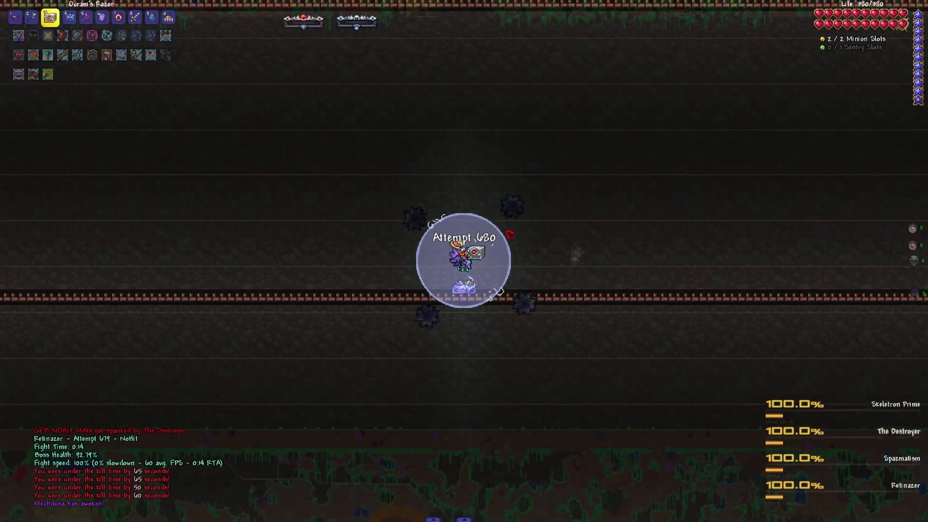
Equip the Adamantite Particle Accelerator and sweep its beam through The Destroyer until it dies.
key(1)
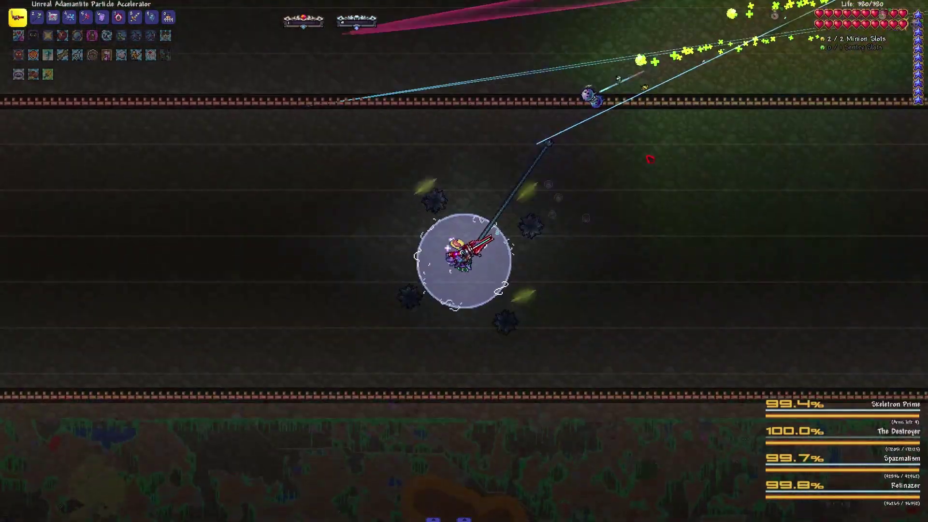
mouse_move(583, 145)
mouse_down()
mouse_move(379, 132)
mouse_move(268, 203)
mouse_move(552, 433)
mouse_move(797, 244)
mouse_up()
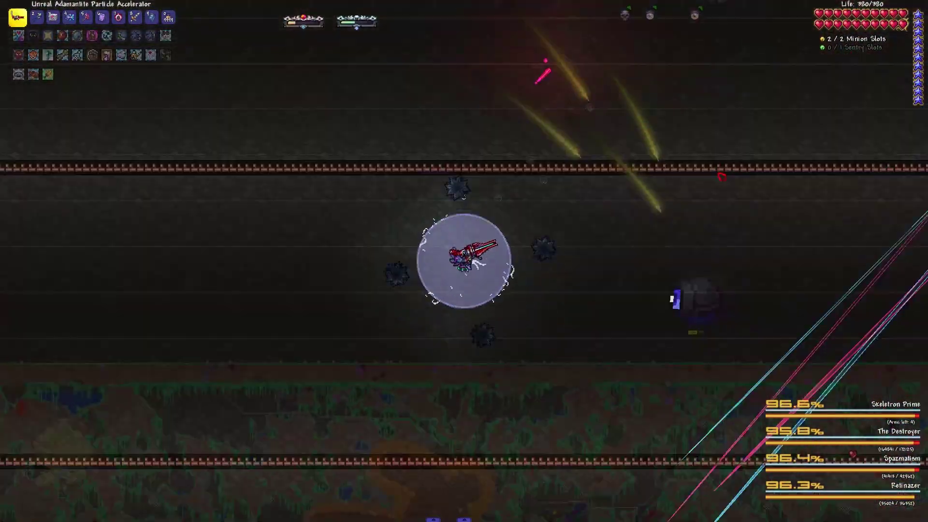
drag(721, 175, 522, 145)
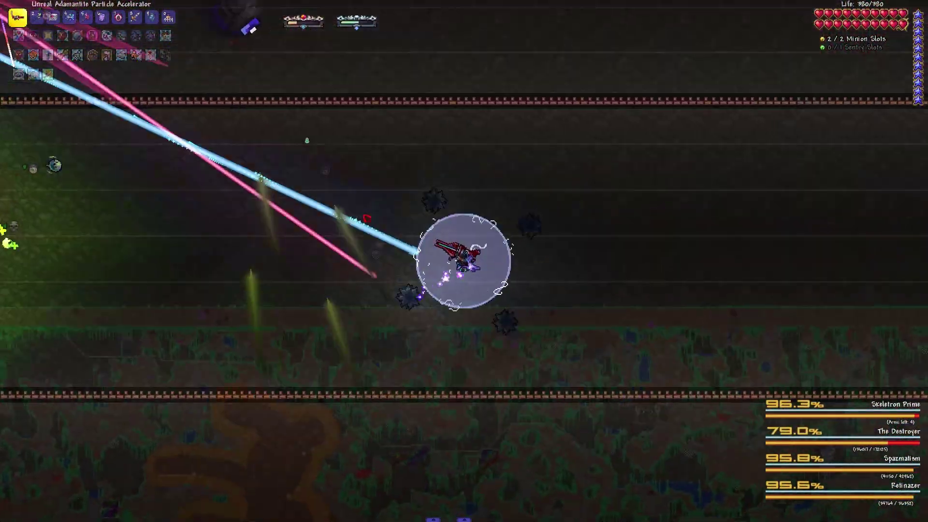
mouse_move(10, 218)
mouse_down()
mouse_move(740, 174)
mouse_move(588, 142)
mouse_move(681, 239)
mouse_move(615, 138)
mouse_move(500, 291)
mouse_move(296, 243)
mouse_move(453, 301)
mouse_move(888, 178)
mouse_up()
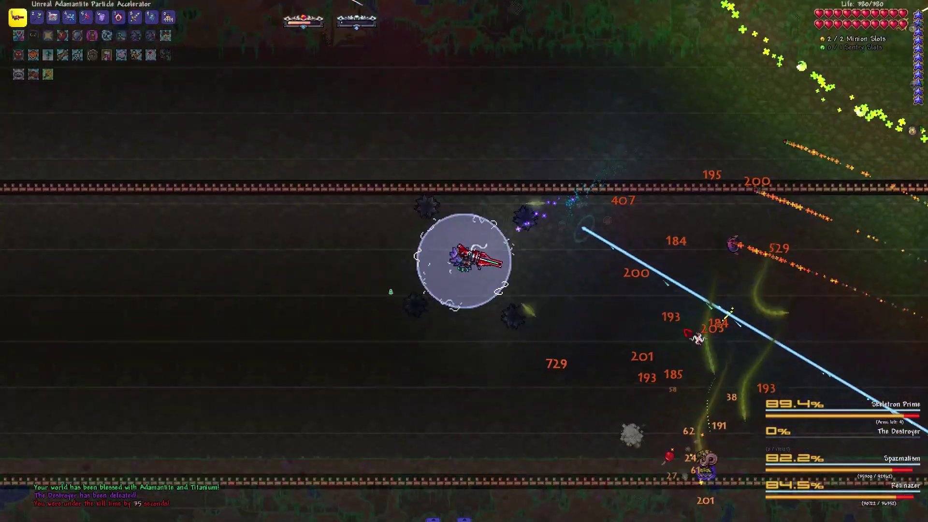
Sweep the beam across the bosses overhead, wearing down Spazmatism and Skeletron Prime.
drag(899, 52, 414, 4)
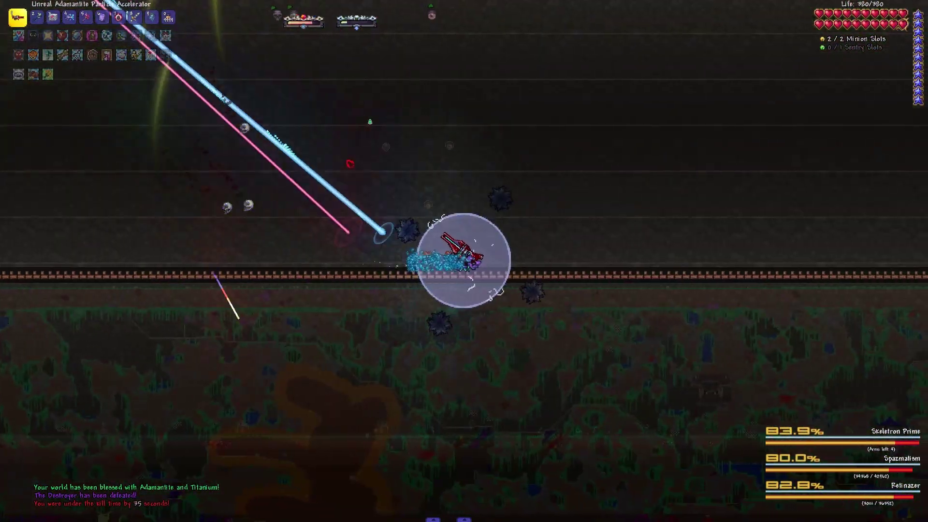
mouse_move(239, 136)
mouse_down()
mouse_move(473, 6)
mouse_move(500, 450)
mouse_move(898, 505)
mouse_move(637, 13)
mouse_move(99, 213)
mouse_up()
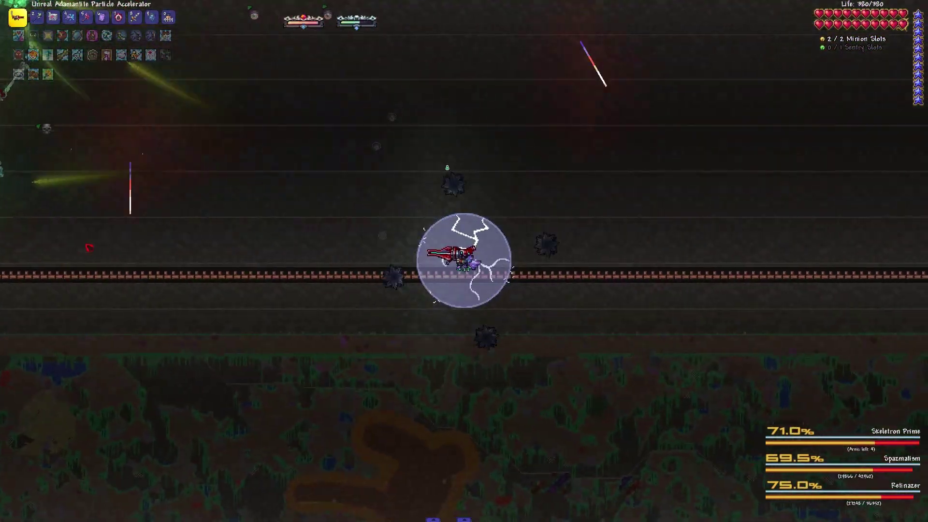
drag(5, 225, 391, 6)
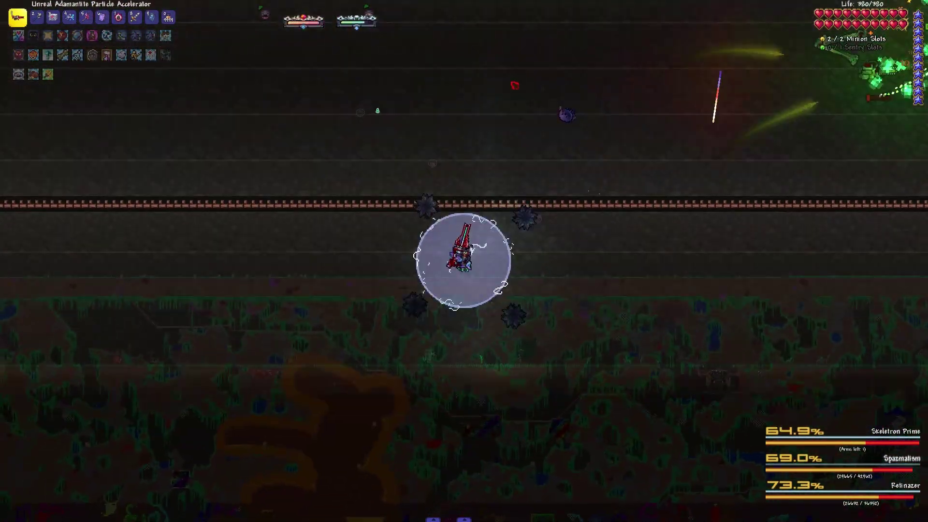
mouse_move(615, 3)
mouse_down()
mouse_move(920, 218)
mouse_move(572, 4)
mouse_move(924, 218)
mouse_move(551, 4)
mouse_move(660, 519)
mouse_up()
mouse_move(479, 519)
mouse_down()
mouse_move(73, 508)
mouse_move(8, 464)
mouse_move(7, 181)
mouse_move(44, 58)
mouse_move(109, 44)
mouse_up()
drag(188, 4, 359, 3)
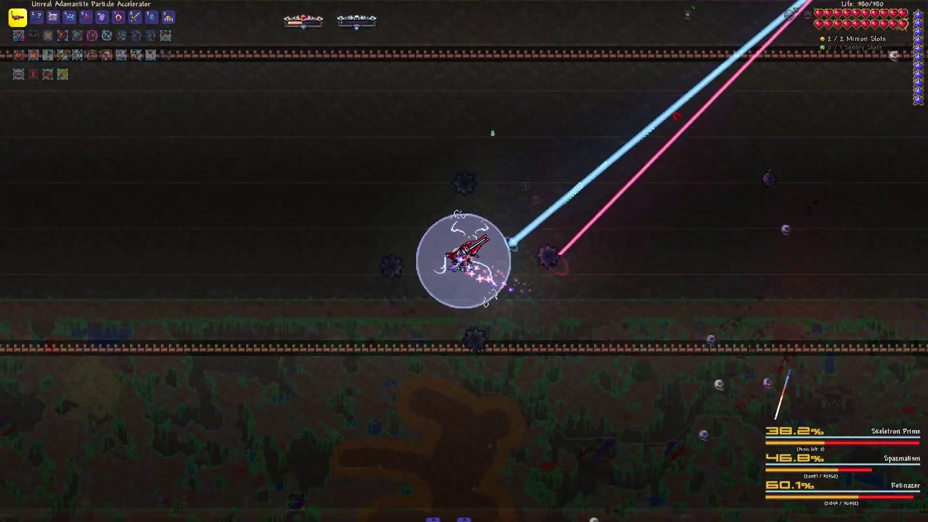
drag(745, 212, 797, 203)
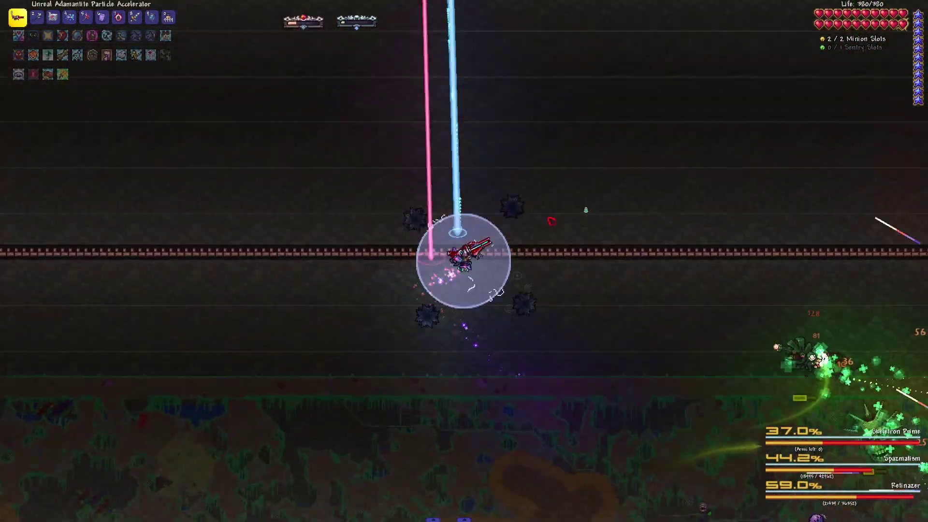
mouse_move(435, 15)
mouse_down()
mouse_move(652, 304)
mouse_move(617, 326)
mouse_move(689, 290)
mouse_move(725, 15)
mouse_up()
drag(769, 94, 392, 203)
mouse_move(457, 60)
mouse_down()
mouse_move(254, 109)
mouse_move(438, 95)
mouse_move(362, 15)
mouse_move(218, 73)
mouse_move(199, 150)
mouse_up()
Track Retinazer with the beam, then finish off Skeletron Prime.
mouse_move(461, 5)
mouse_down()
mouse_move(290, 58)
mouse_move(218, 348)
mouse_move(145, 435)
mouse_up()
mouse_move(283, 344)
mouse_down()
mouse_move(275, 406)
mouse_move(406, 471)
mouse_move(363, 382)
mouse_up()
mouse_move(476, 404)
mouse_down()
mouse_move(689, 304)
mouse_move(725, 275)
mouse_move(639, 174)
mouse_move(608, 158)
mouse_up()
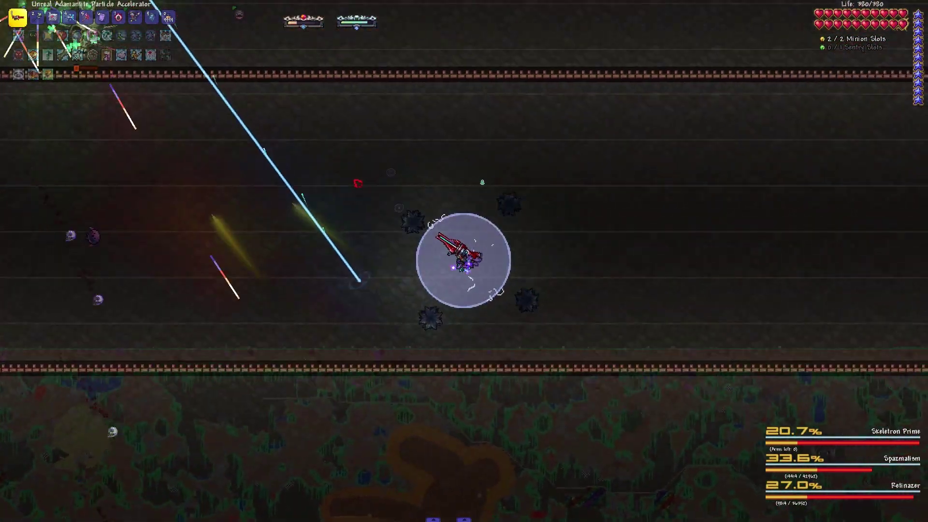
mouse_move(342, 179)
mouse_down()
mouse_move(73, 275)
mouse_move(181, 326)
mouse_move(250, 339)
mouse_move(1, 348)
mouse_move(927, 268)
mouse_move(899, 67)
mouse_move(566, 15)
mouse_move(551, 43)
mouse_move(478, 29)
mouse_move(392, 217)
mouse_move(216, 268)
mouse_up()
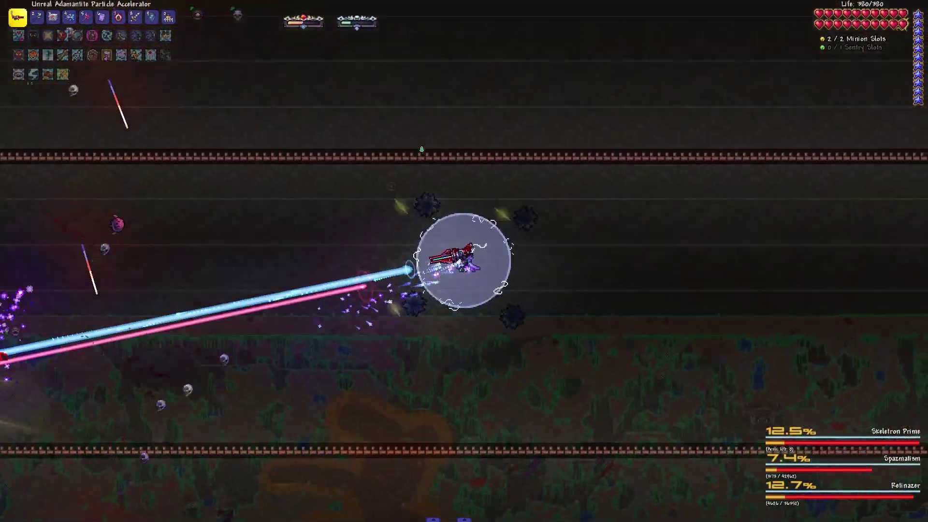
drag(1, 348, 0, 239)
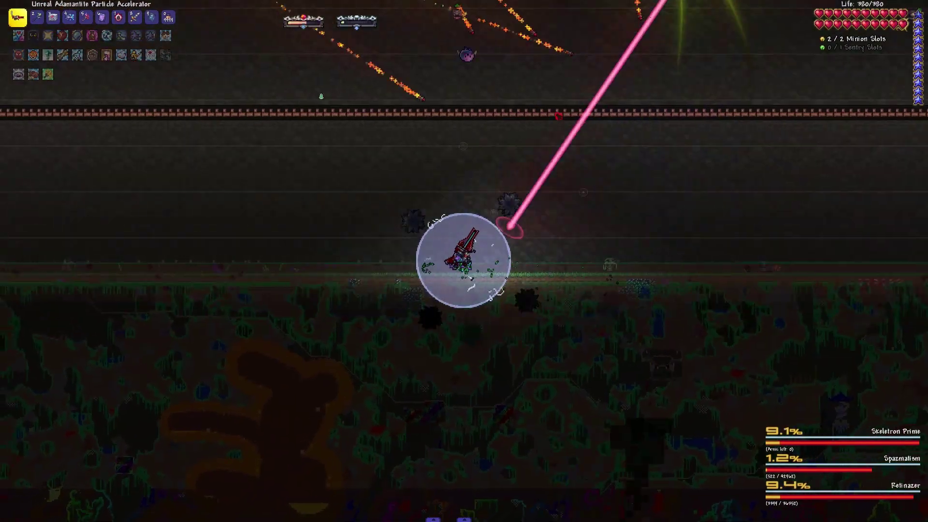
mouse_move(725, 58)
mouse_down()
mouse_move(797, 290)
mouse_move(921, 94)
mouse_move(927, 43)
mouse_move(913, 109)
mouse_up()
mouse_move(798, 177)
mouse_down()
mouse_move(921, 109)
mouse_move(927, 167)
mouse_move(798, 43)
mouse_move(666, 3)
mouse_move(920, 217)
mouse_move(921, 493)
mouse_move(652, 435)
mouse_move(559, 347)
mouse_up()
Finish off the last Twin with the beam and open the inventory.
drag(374, 250, 7, 196)
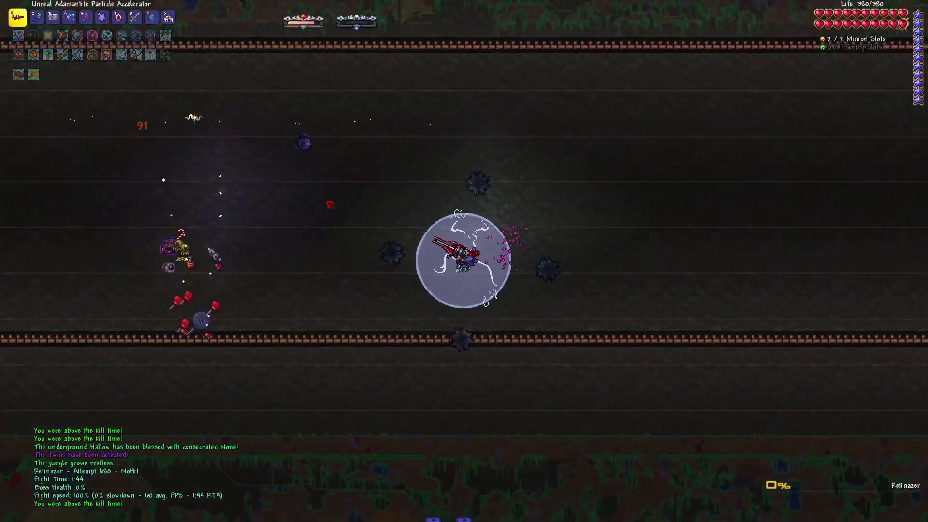
key(Escape)
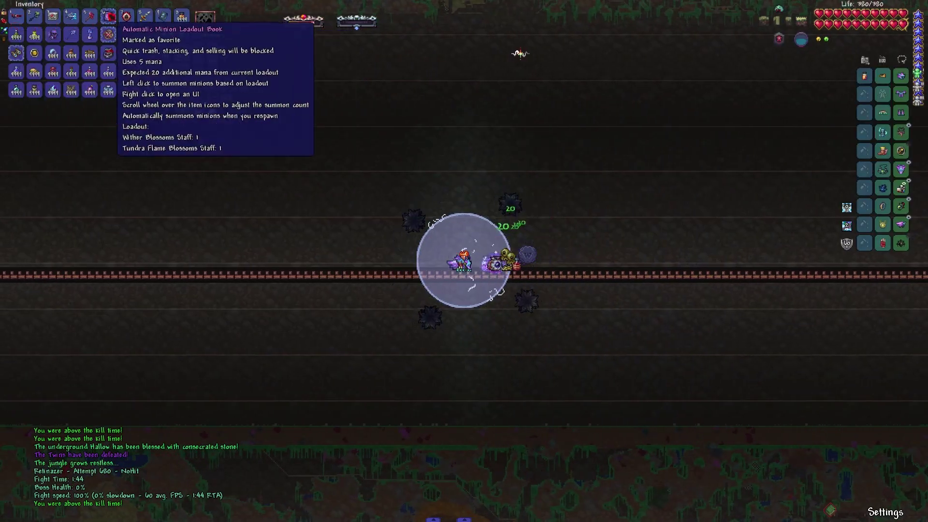